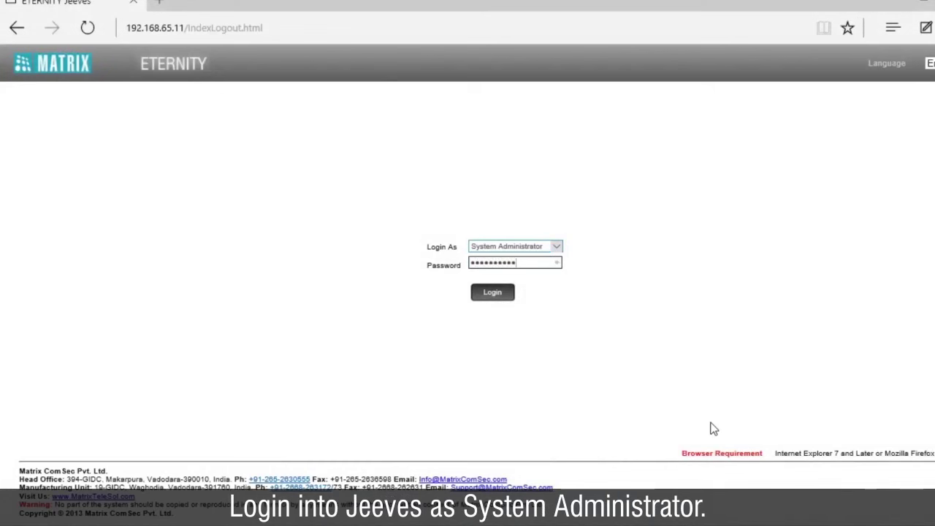
key("Return")
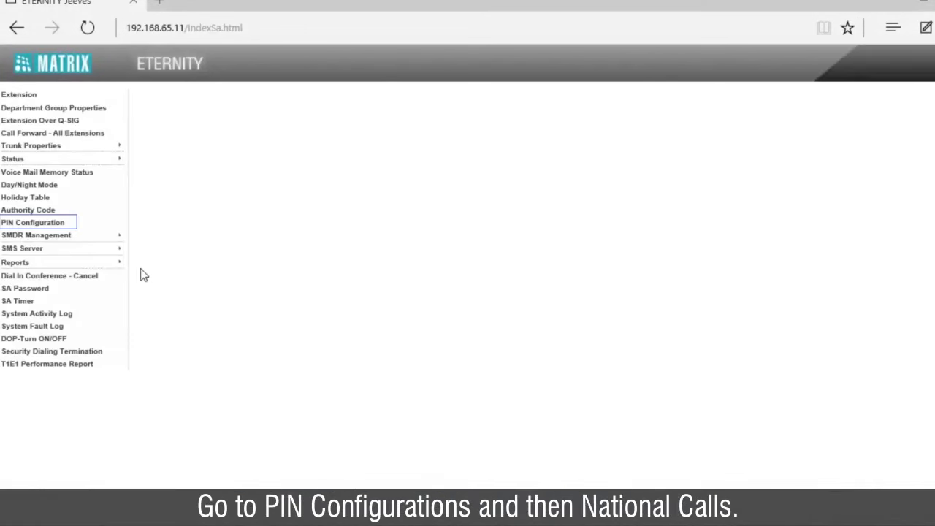
left_click(58, 226)
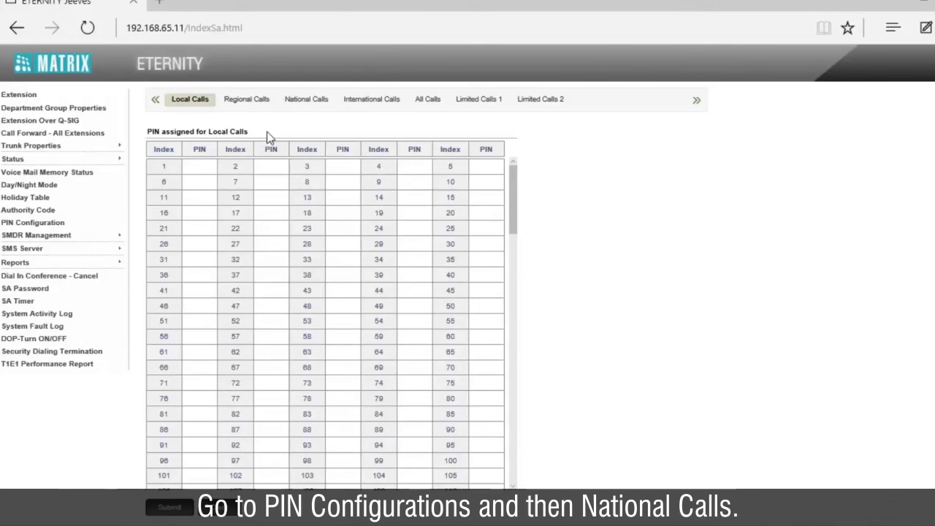
left_click(309, 102)
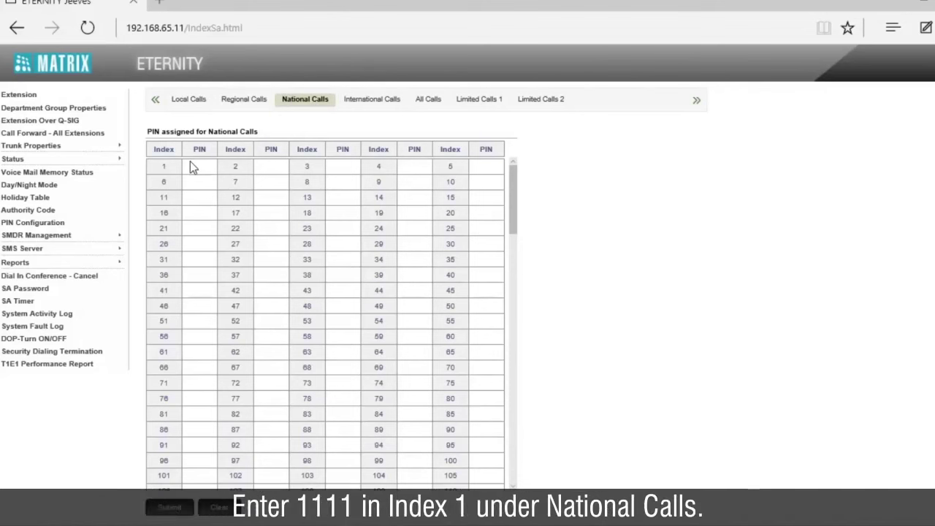
left_click(191, 166)
left_click(371, 99)
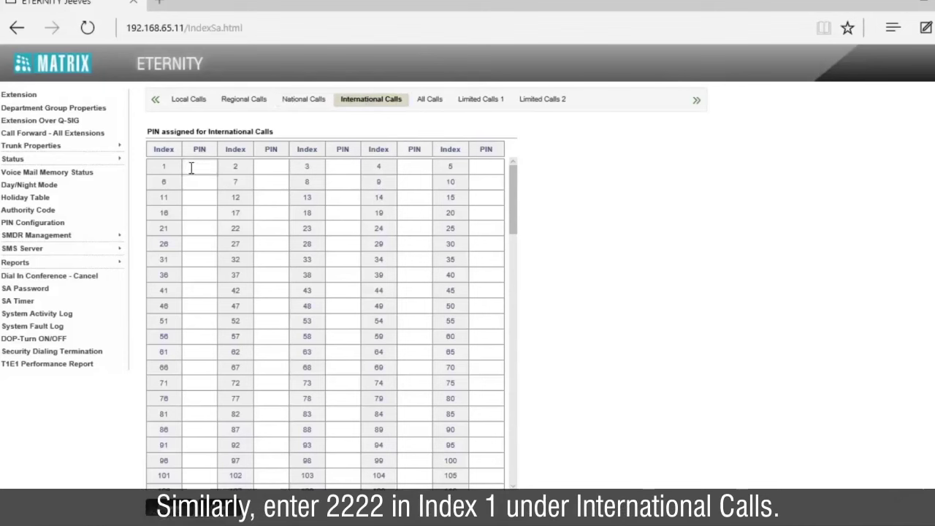
left_click(191, 168)
type("2222")
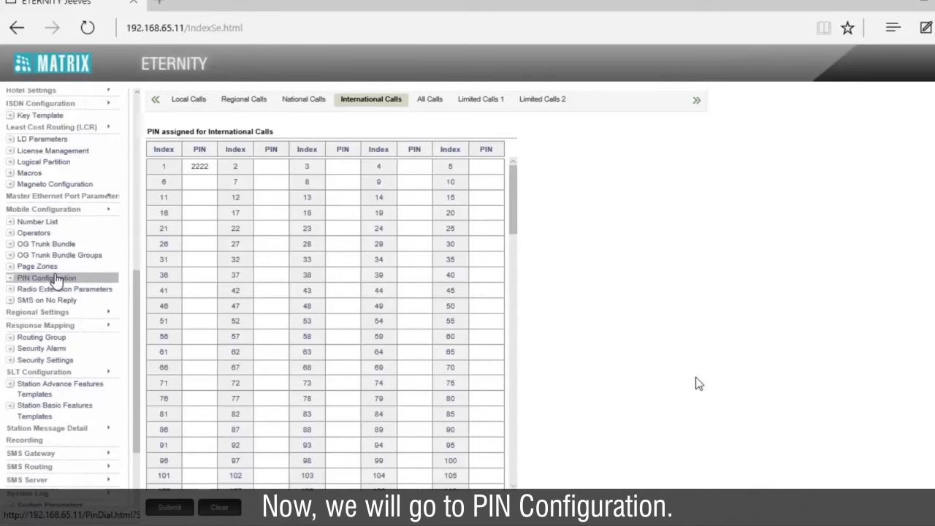
Submit OG Trunk Bundle Group 1 with rotation off, LCR Number and member 001 only
left_click(55, 278)
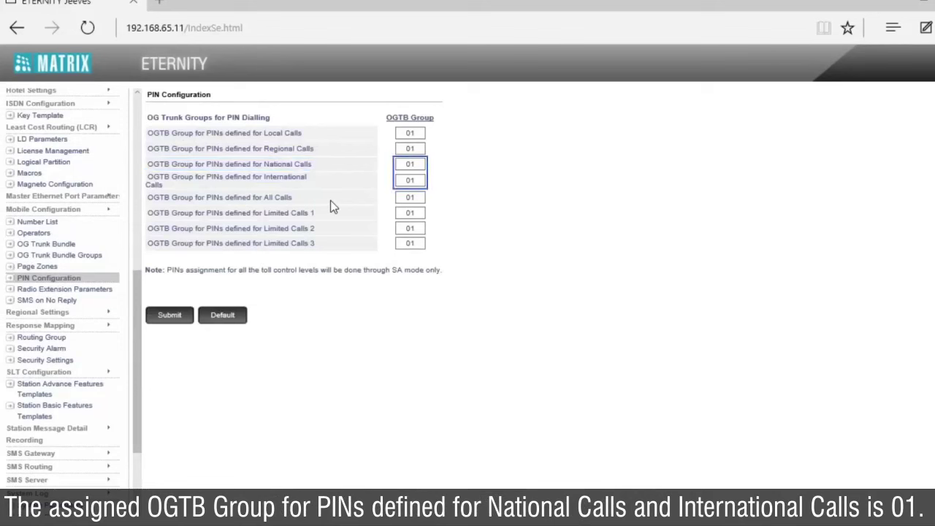
left_click(408, 119)
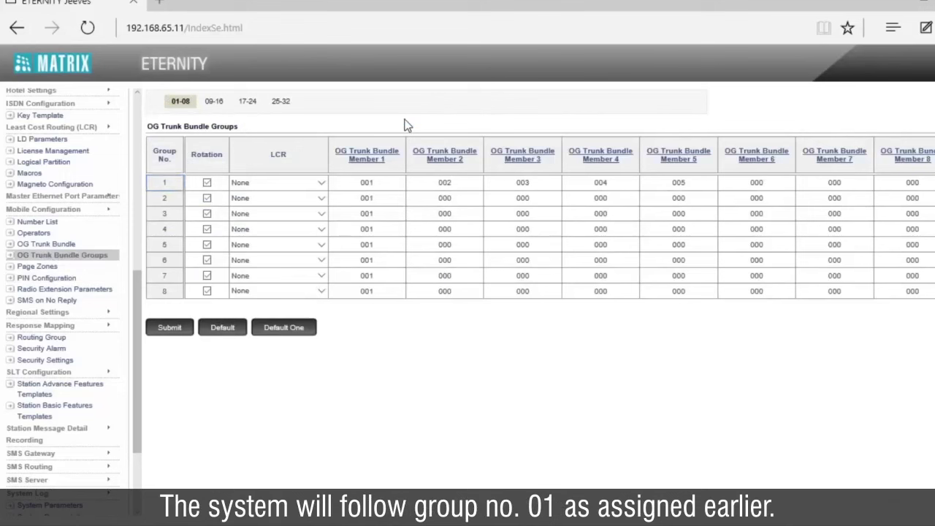
left_click(208, 184)
left_click(278, 184)
left_click(270, 205)
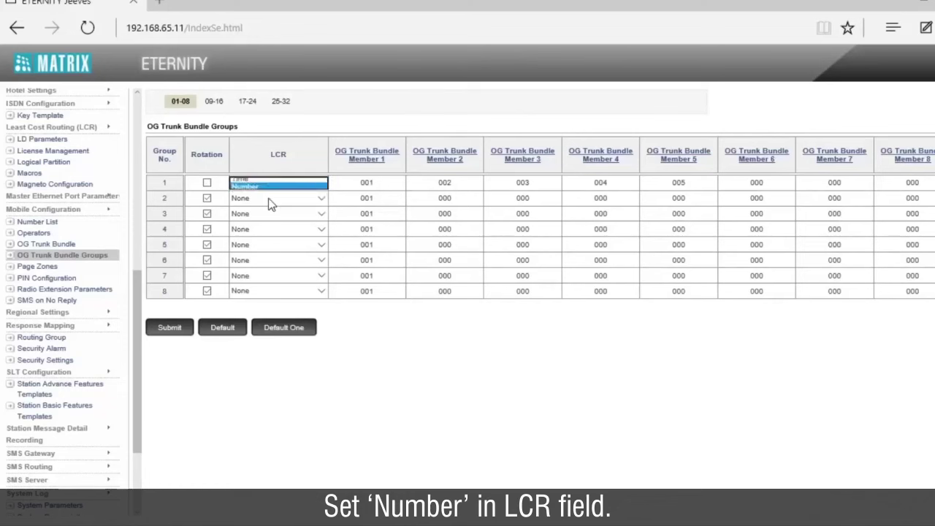
left_click(388, 185)
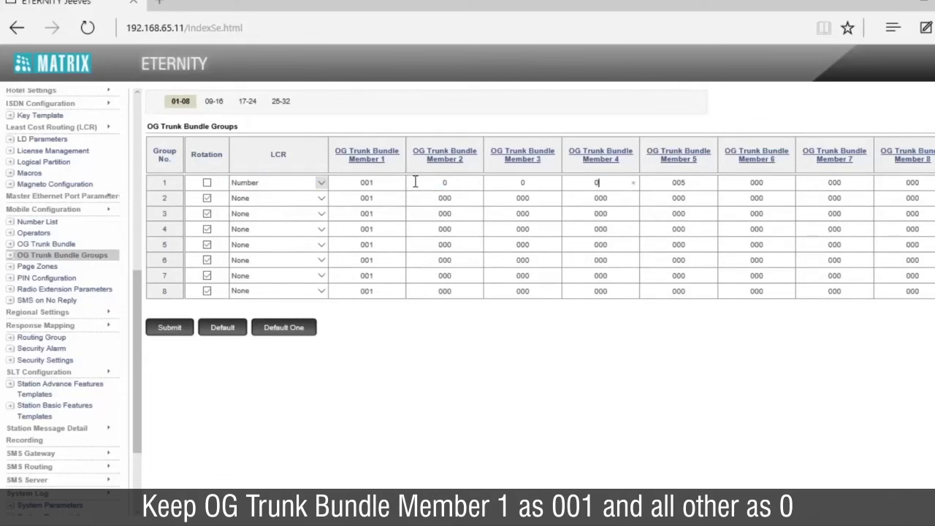
key("Tab")
type("0")
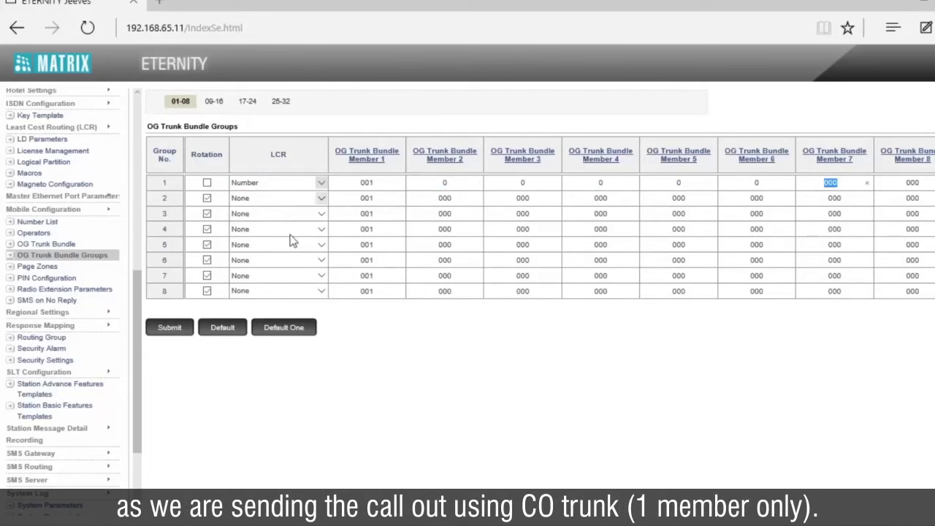
left_click(186, 329)
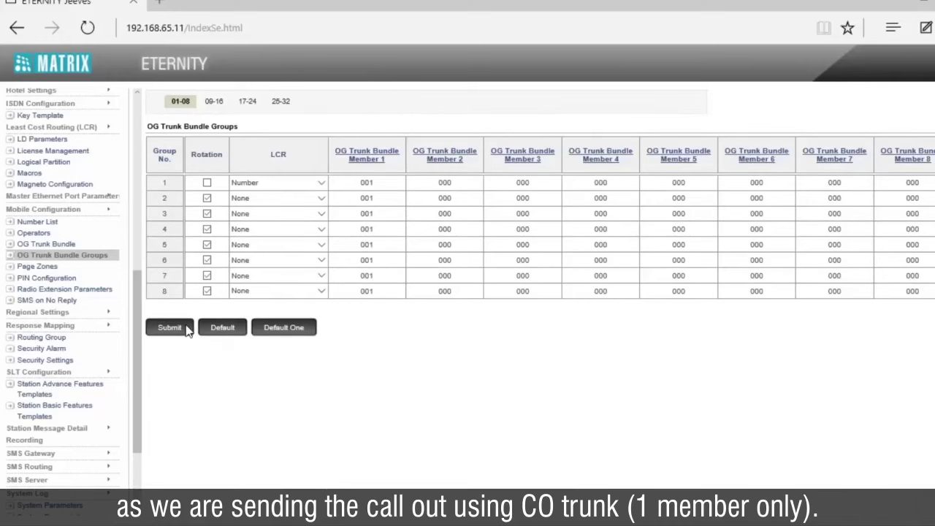
Set OG Trunk Bundle 1 (CO, port 0001) to a total trunk count of 001
left_click(385, 150)
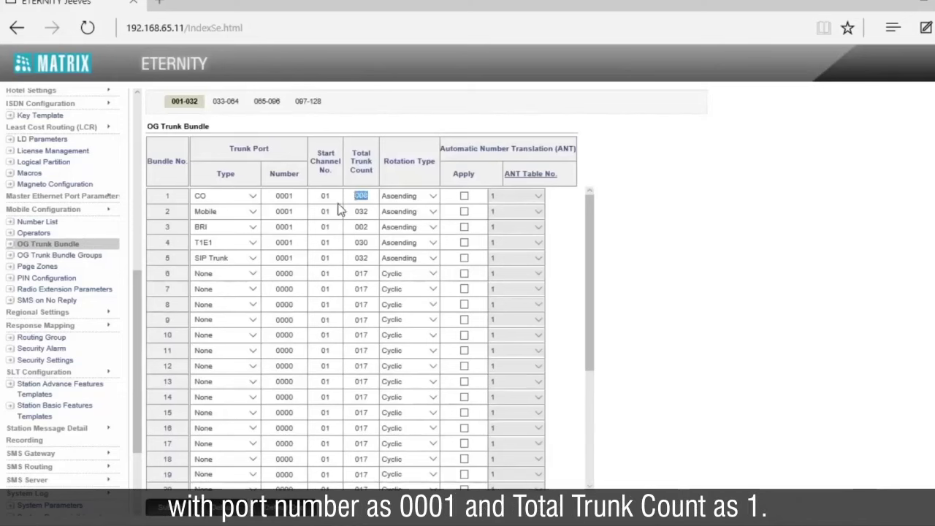
type("1")
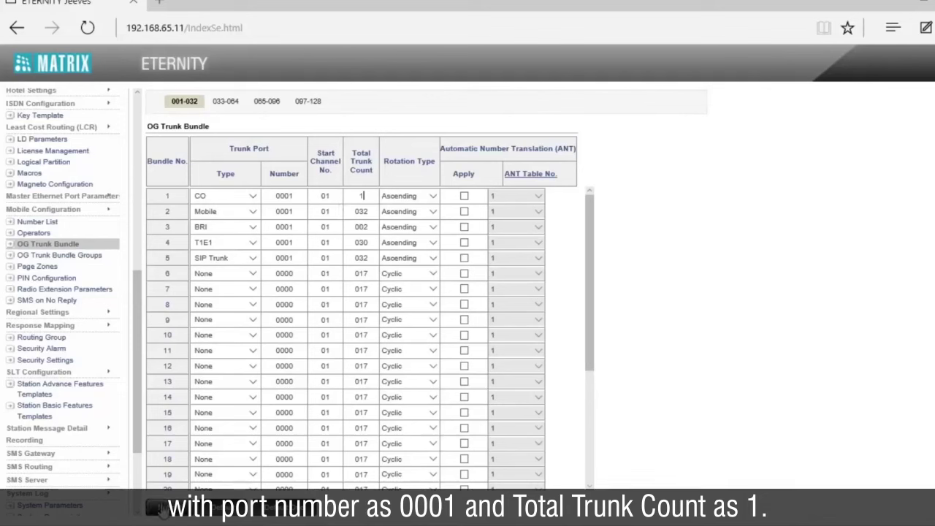
left_click(161, 510)
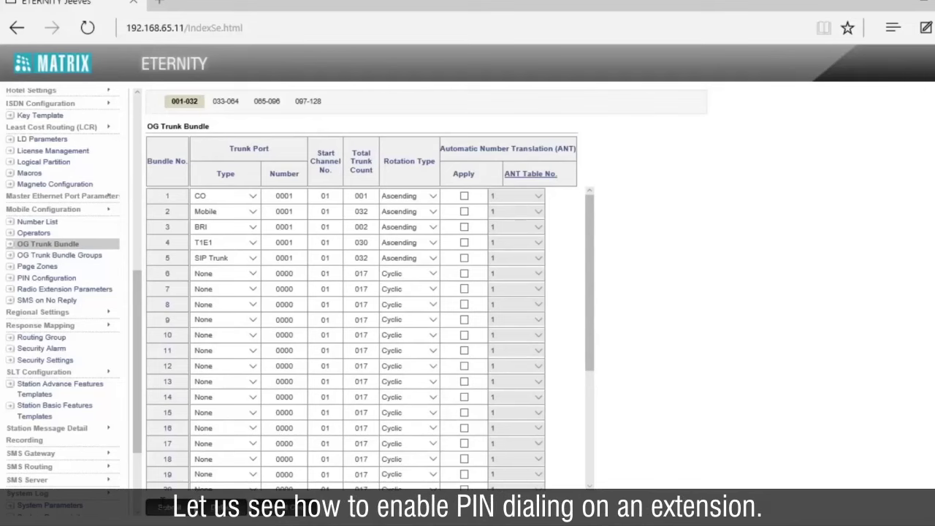
scroll(96, 309, "up", 3)
scroll(95, 309, "up", 3)
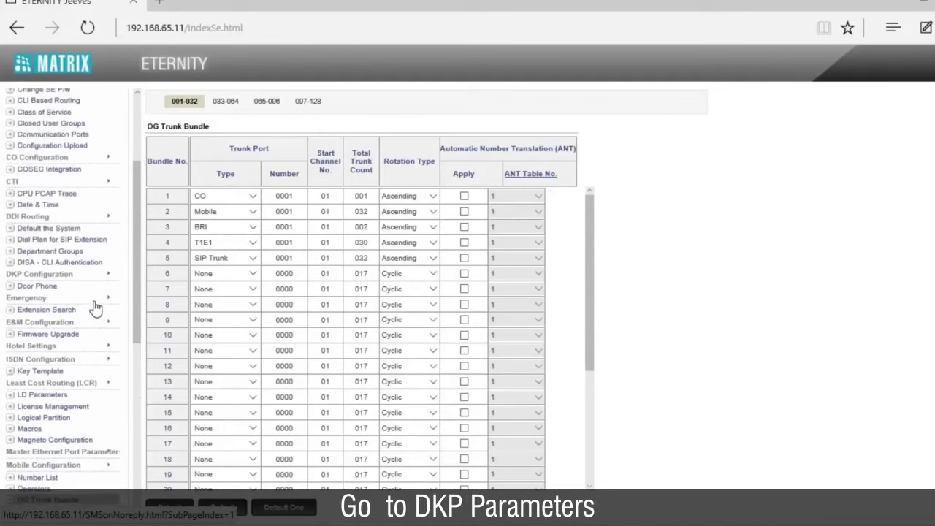
left_click(59, 276)
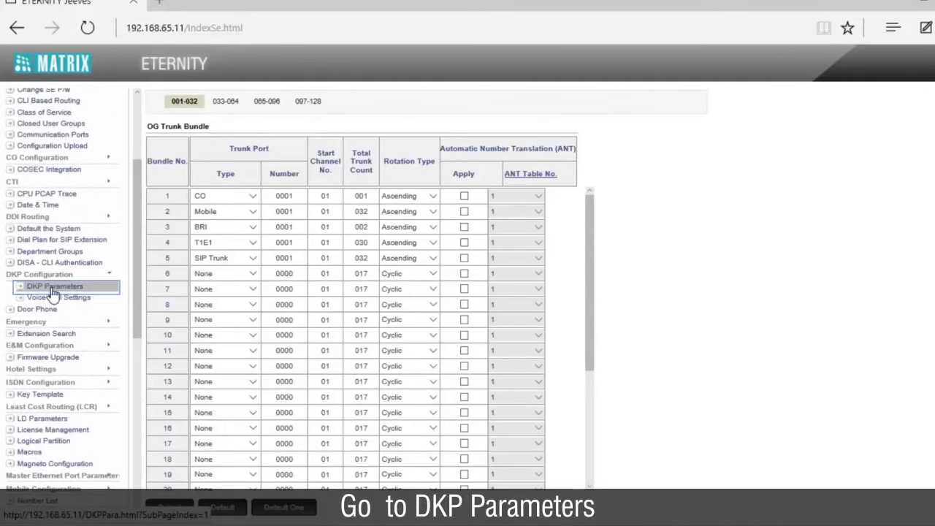
In Station Basic Features Template 1, set WH, BH and NH toll control to No Calls
left_click(53, 289)
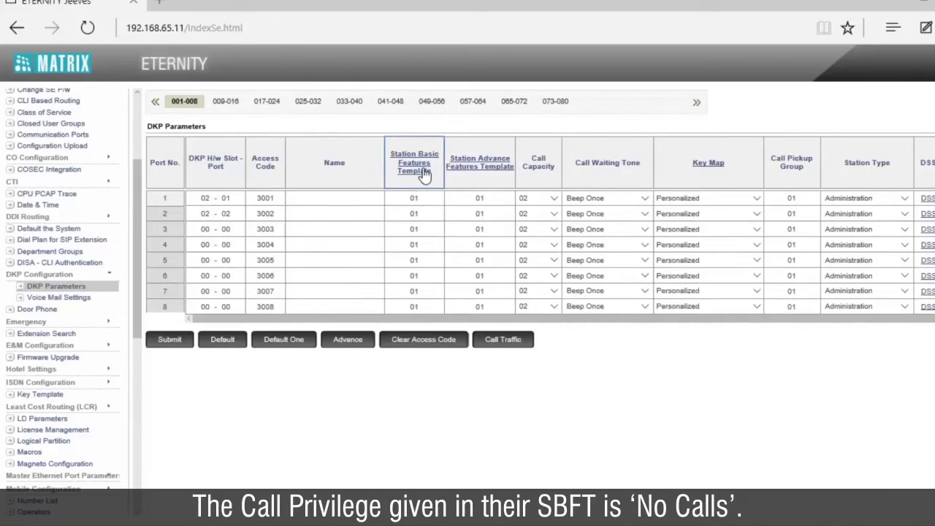
left_click(423, 173)
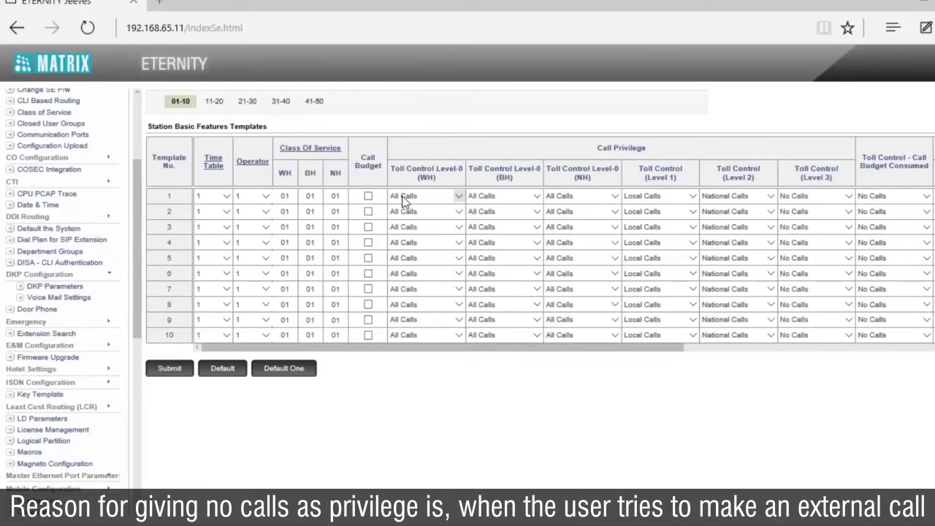
left_click(404, 196)
left_click(411, 161)
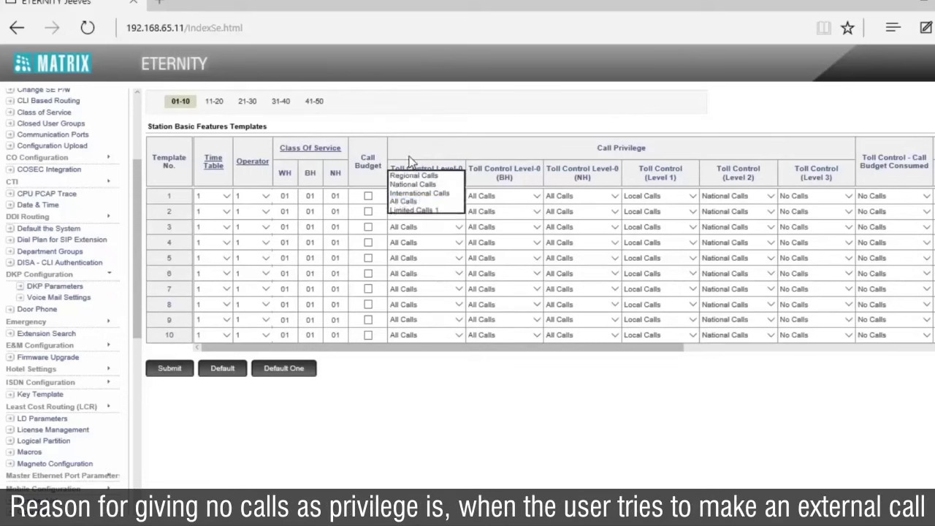
left_click(486, 196)
left_click(504, 155)
left_click(580, 197)
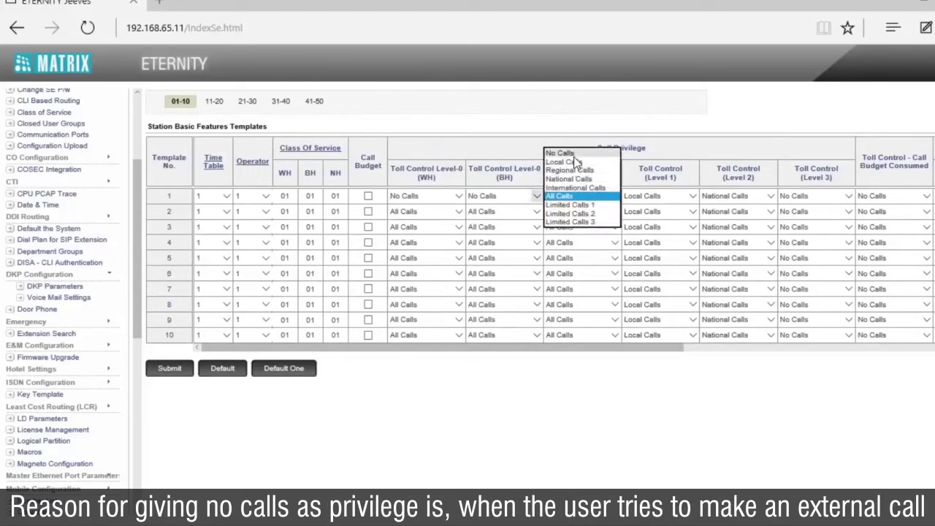
left_click(585, 154)
Set template 1's Level 1 and Level 2 toll control to No Calls and submit
left_click(664, 198)
left_click(643, 185)
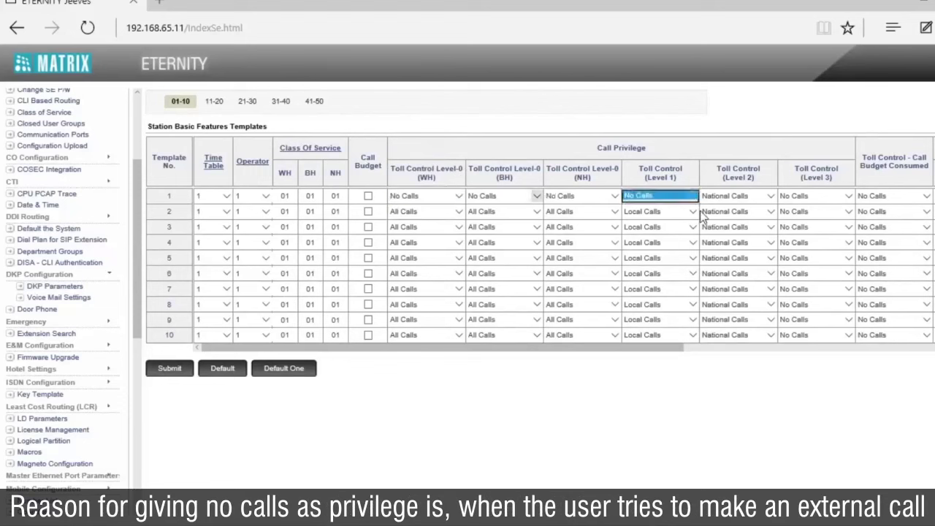
left_click(720, 196)
left_click(732, 177)
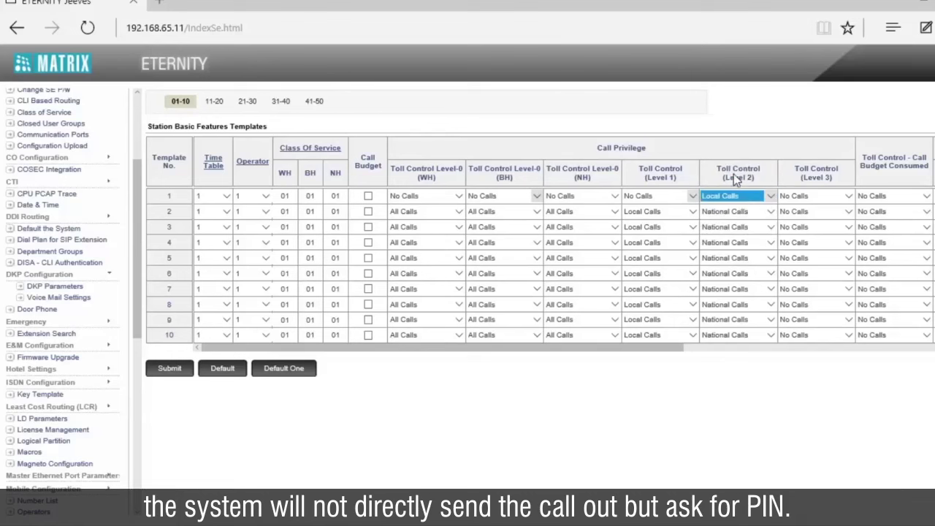
left_click(732, 195)
left_click(732, 184)
left_click(170, 368)
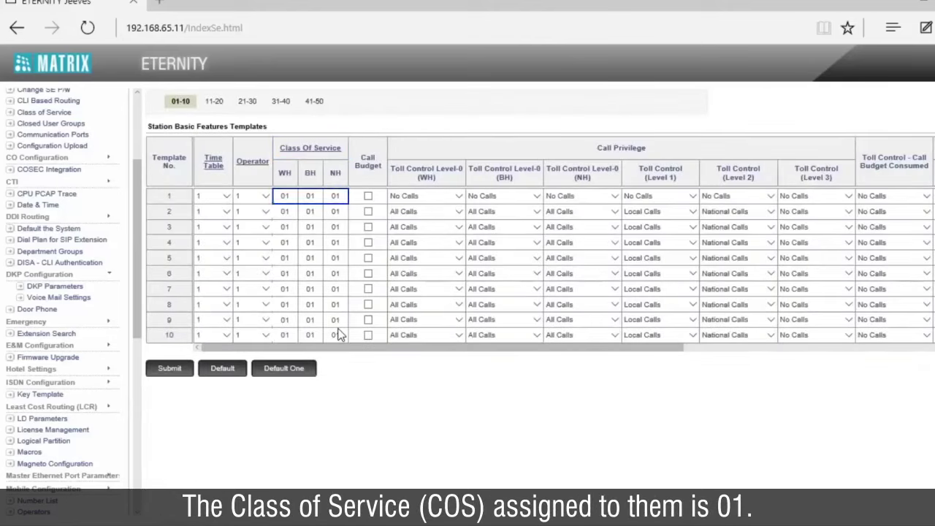
Bring up the Class Of Service table and scroll down through its PIN Dialing options
left_click(326, 152)
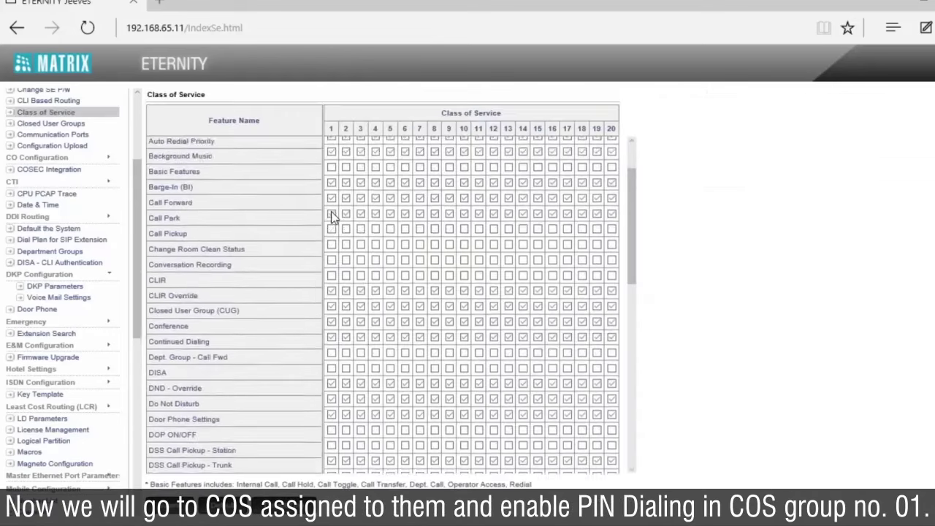
scroll(330, 215, "down", 2)
scroll(331, 216, "down", 2)
scroll(330, 213, "down", 2)
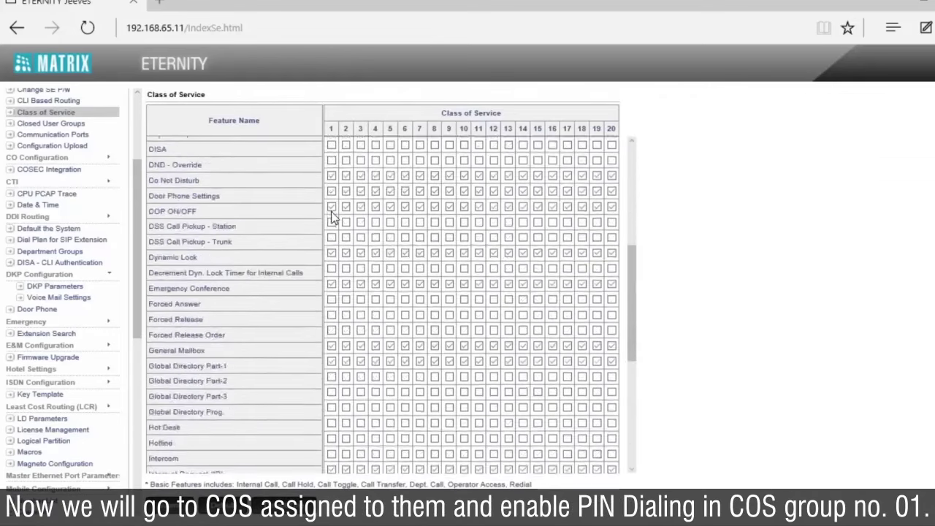
scroll(329, 214, "down", 4)
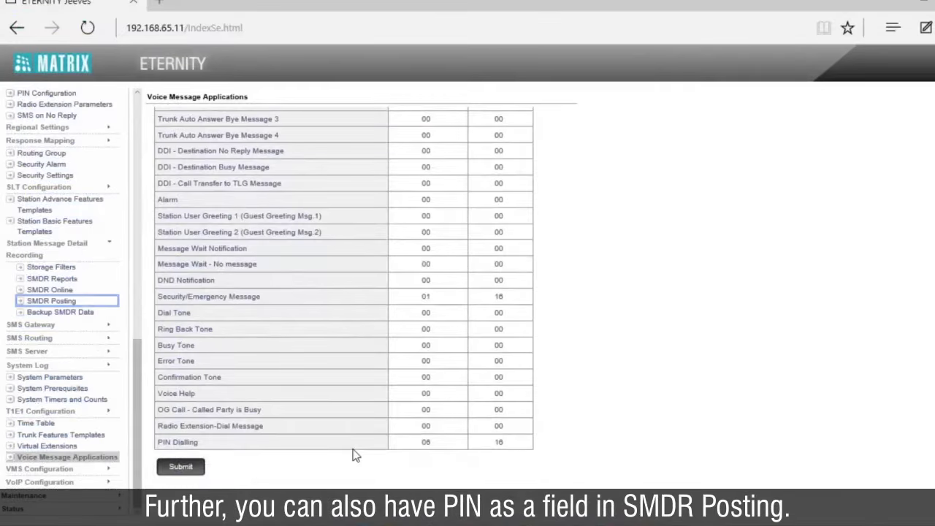
Open the SMDR Posting field layout, which includes PIN as a record field
left_click(77, 303)
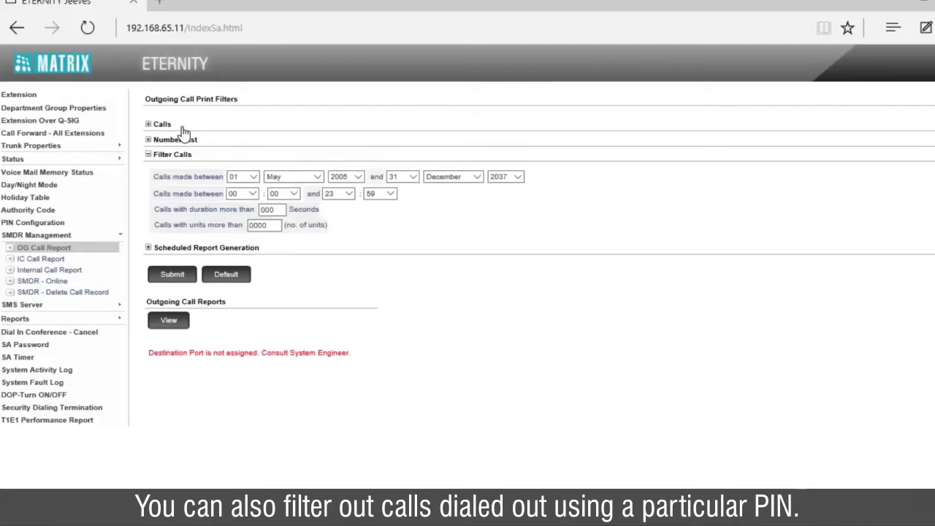
left_click(183, 127)
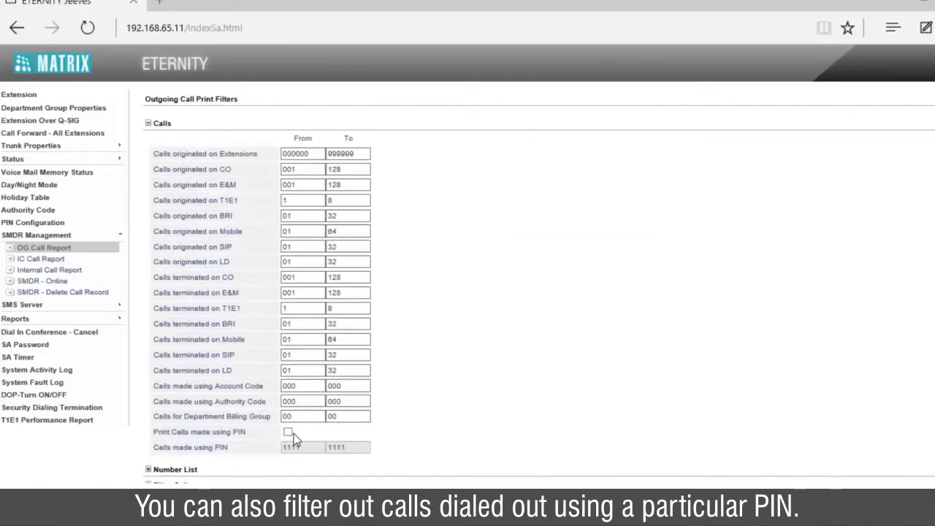
left_click(288, 433)
scroll(351, 462, "down", 3)
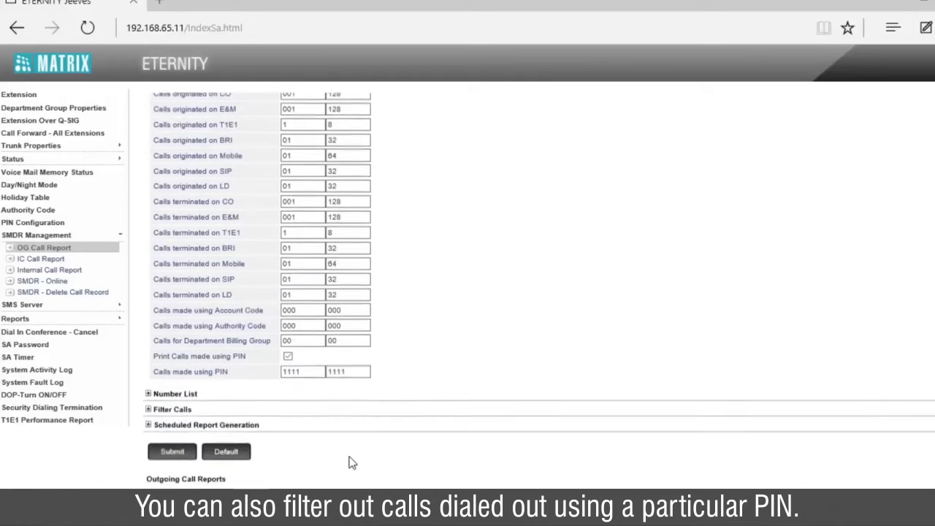
left_click(174, 414)
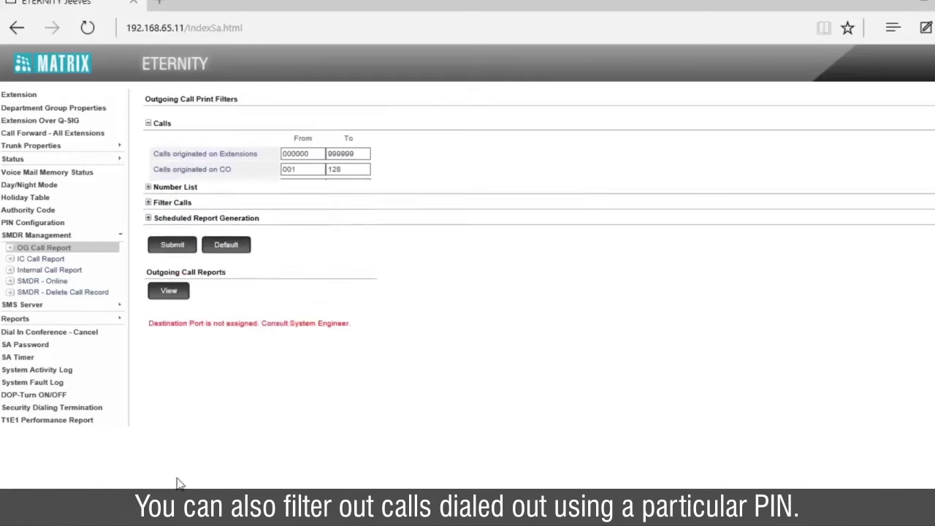
scroll(184, 424, "down", 4)
left_click(187, 442)
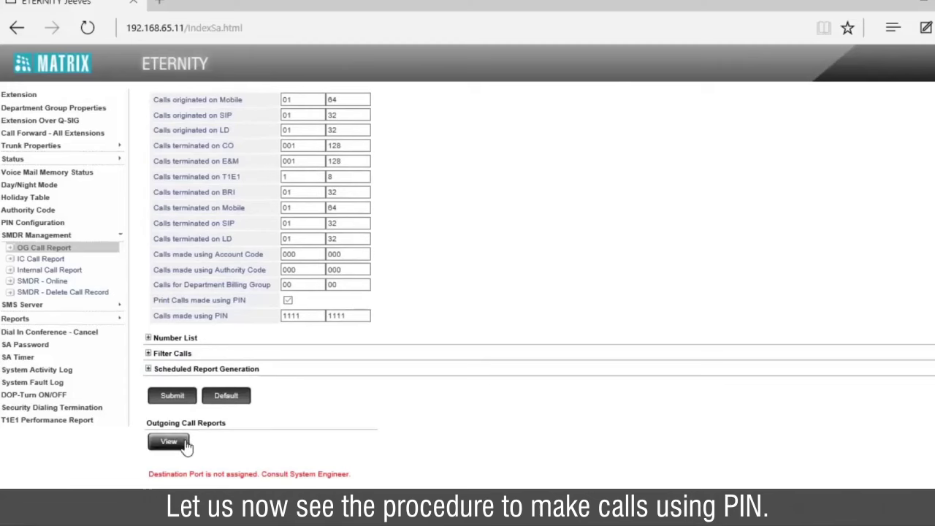